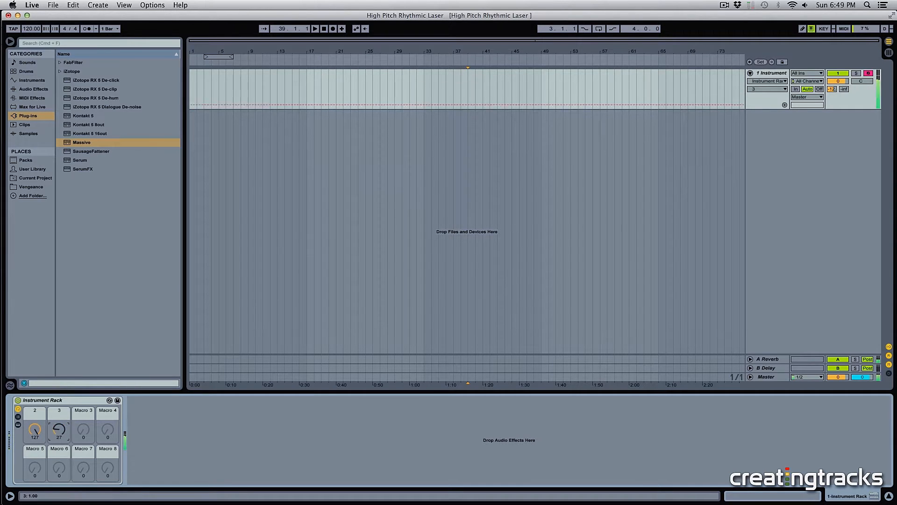
Audition the existing laser sound in several octaves while varying macro 3 of the Instrument Rack.
{"action": "key", "text": "z"}
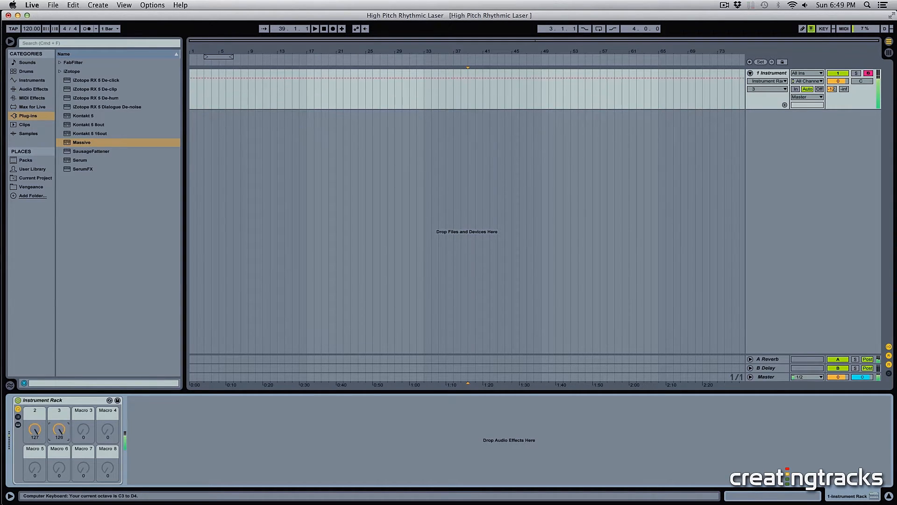
{"action": "key", "text": "z"}
{"action": "key", "text": "x"}
{"action": "key", "text": "a"}
{"action": "mouse_move", "coordinate": [60, 430]}
{"action": "left_mouse_down"}
{"action": "mouse_move", "coordinate": [60, 373]}
{"action": "mouse_move", "coordinate": [60, 431]}
{"action": "left_mouse_up"}
{"action": "key", "text": "x"}
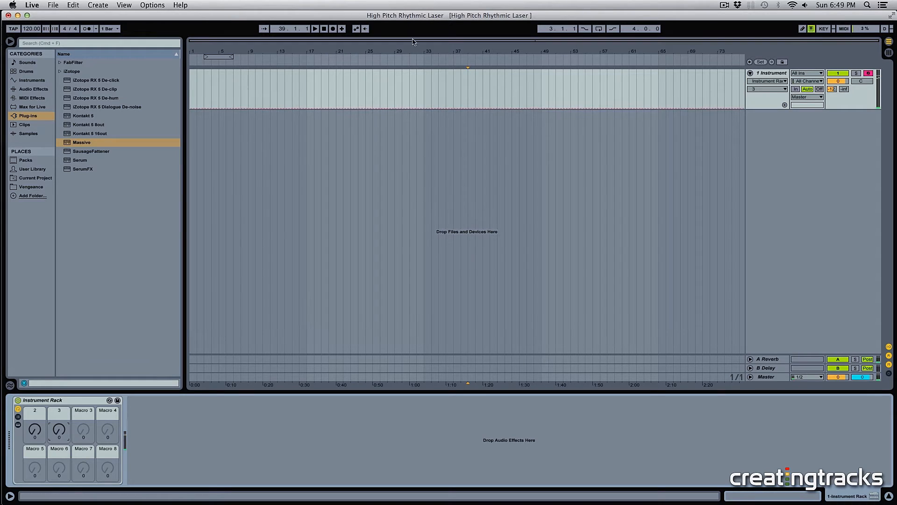
Load Massive onto a new track and start a new sound in it.
{"action": "left_click_drag", "start_coordinate": [82, 142], "coordinate": [332, 136]}
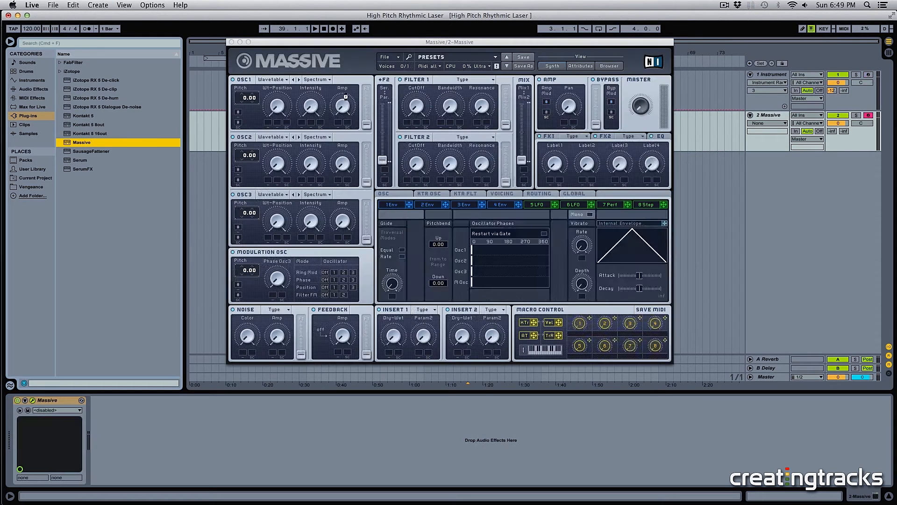
{"action": "left_click", "coordinate": [390, 56]}
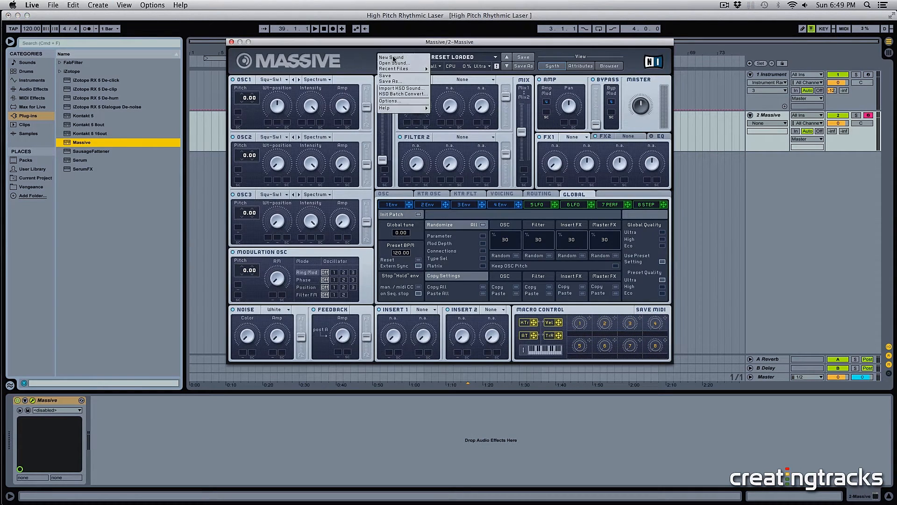
{"action": "left_click", "coordinate": [402, 57]}
Set the wavetables of OSC1 and OSC2 to Sin-Square and adjust both oscillators' Wt-position.
{"action": "left_click", "coordinate": [276, 84]}
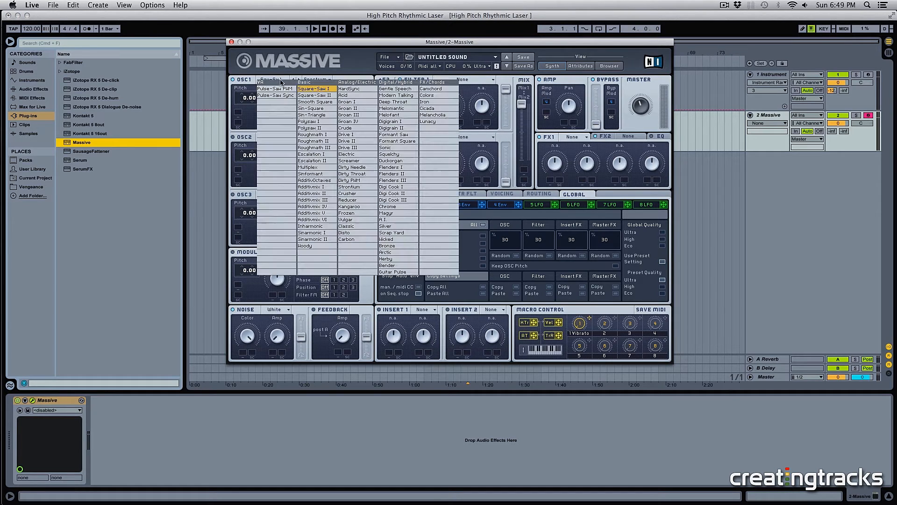
{"action": "left_click", "coordinate": [310, 108]}
{"action": "left_click", "coordinate": [270, 138]}
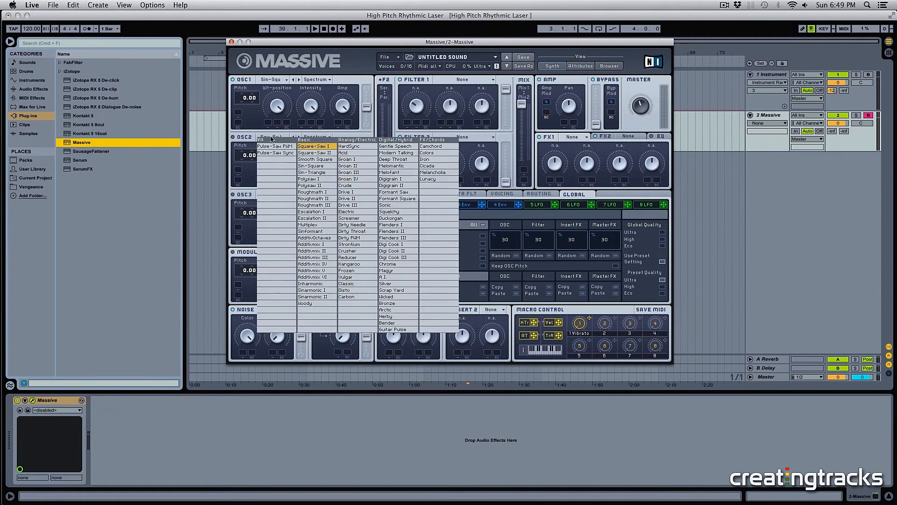
{"action": "left_click", "coordinate": [313, 166]}
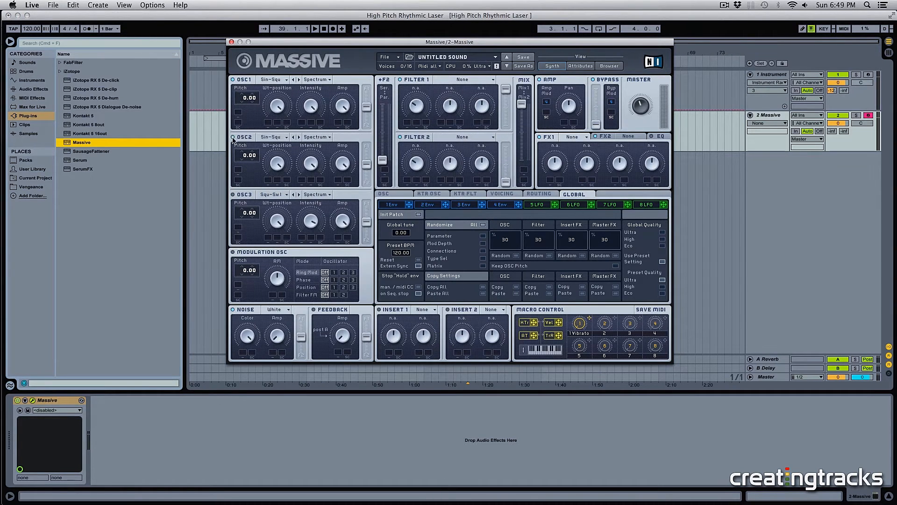
{"action": "left_click", "coordinate": [277, 164]}
{"action": "left_click", "coordinate": [278, 107]}
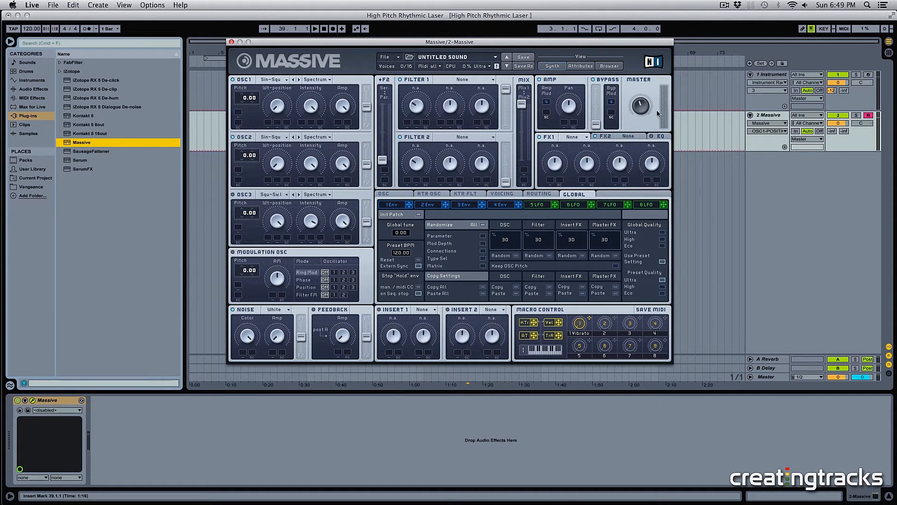
Set FX1 to Brauner Tube and adjust the master volume.
{"action": "left_click_drag", "start_coordinate": [647, 94], "coordinate": [644, 119]}
{"action": "left_click", "coordinate": [574, 137]}
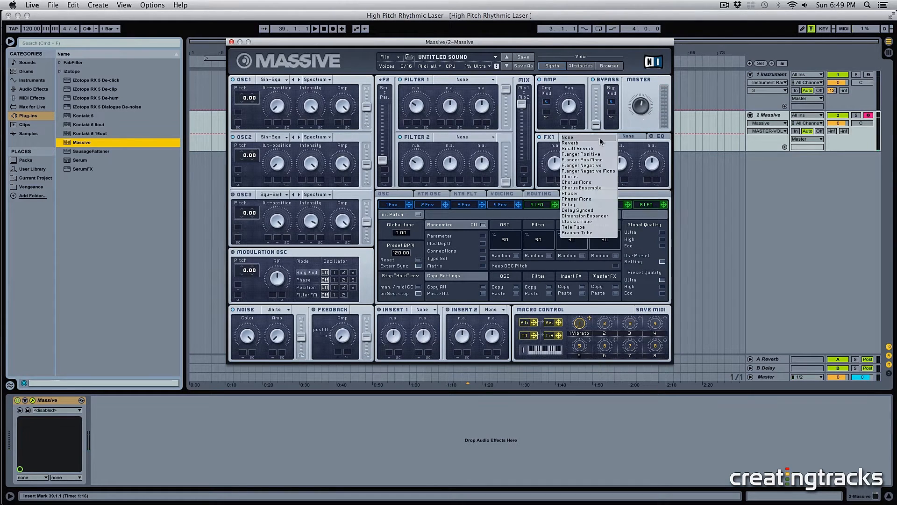
{"action": "left_click", "coordinate": [592, 233]}
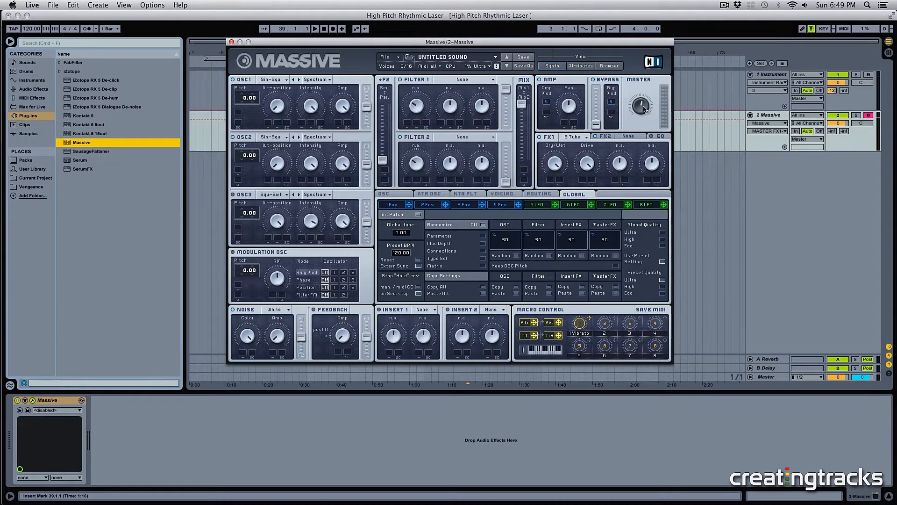
{"action": "left_click_drag", "start_coordinate": [642, 109], "coordinate": [644, 88]}
{"action": "mouse_move", "coordinate": [640, 102]}
{"action": "left_mouse_down"}
{"action": "mouse_move", "coordinate": [641, 80]}
{"action": "mouse_move", "coordinate": [643, 92]}
{"action": "left_mouse_up"}
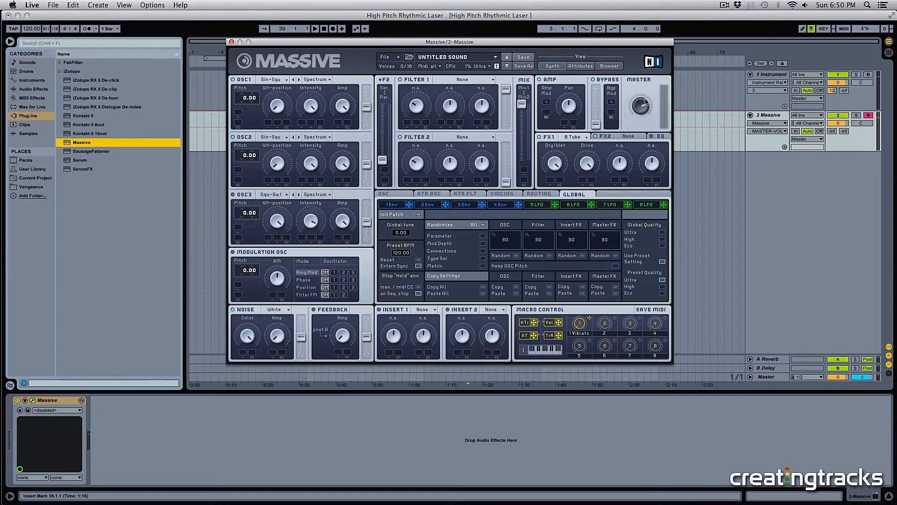
Set FX2 to Dimension Expander and reduce its Size.
{"action": "left_click", "coordinate": [629, 136]}
{"action": "left_click", "coordinate": [639, 221]}
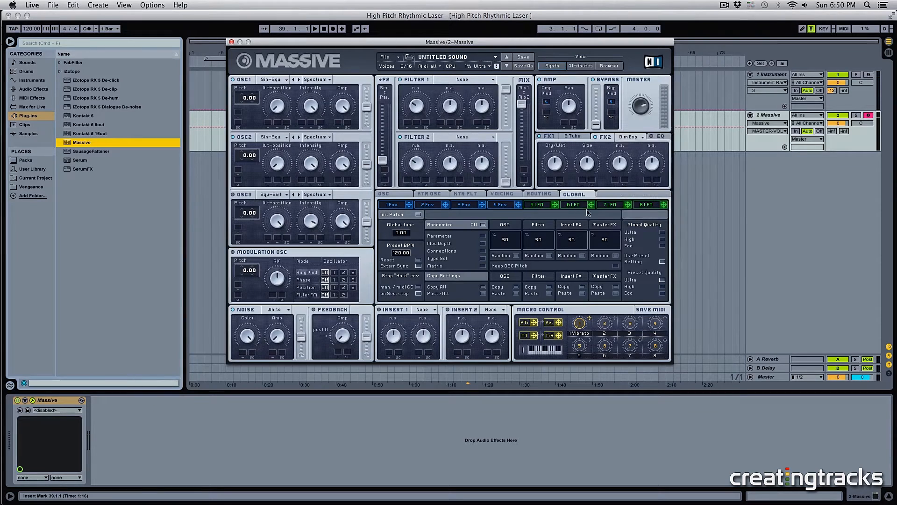
{"action": "left_click_drag", "start_coordinate": [592, 166], "coordinate": [594, 180]}
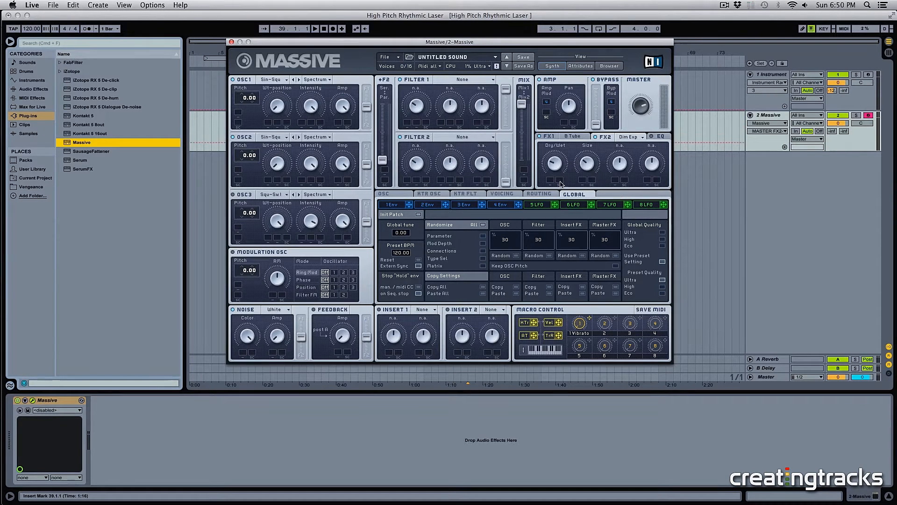
Trim the master volume, and turn on the EQ with a raised High Shelf.
{"action": "left_click", "coordinate": [643, 113]}
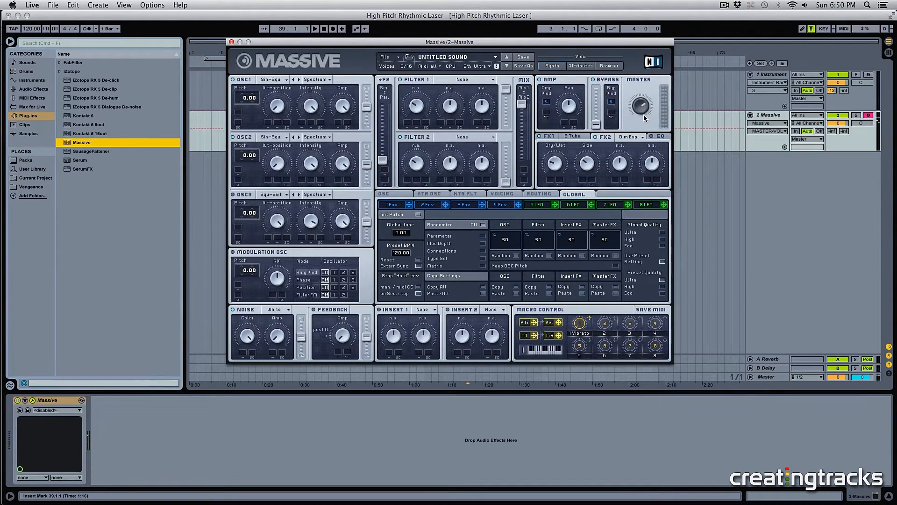
{"action": "left_click", "coordinate": [659, 137]}
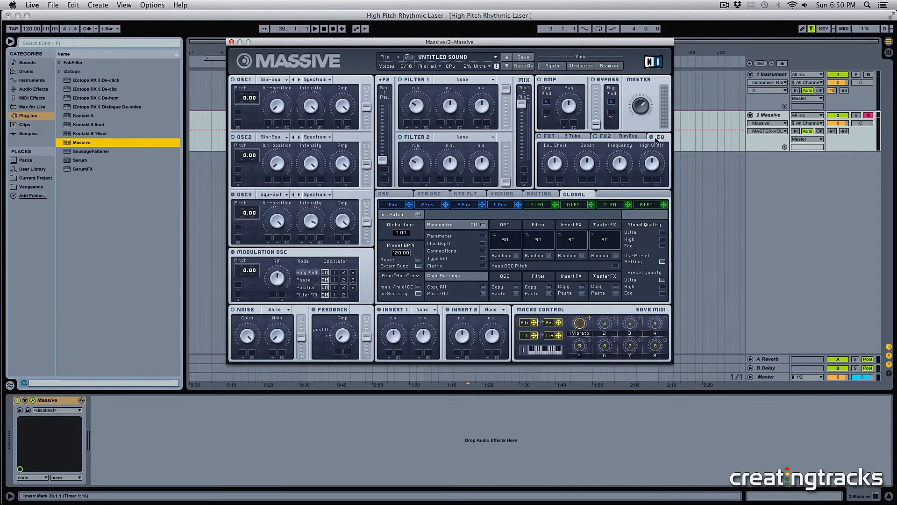
{"action": "left_click", "coordinate": [653, 169]}
Sync modulator 5, raise its crossfade fully to the upper curve and change its type to Performer.
{"action": "left_click", "coordinate": [538, 205]}
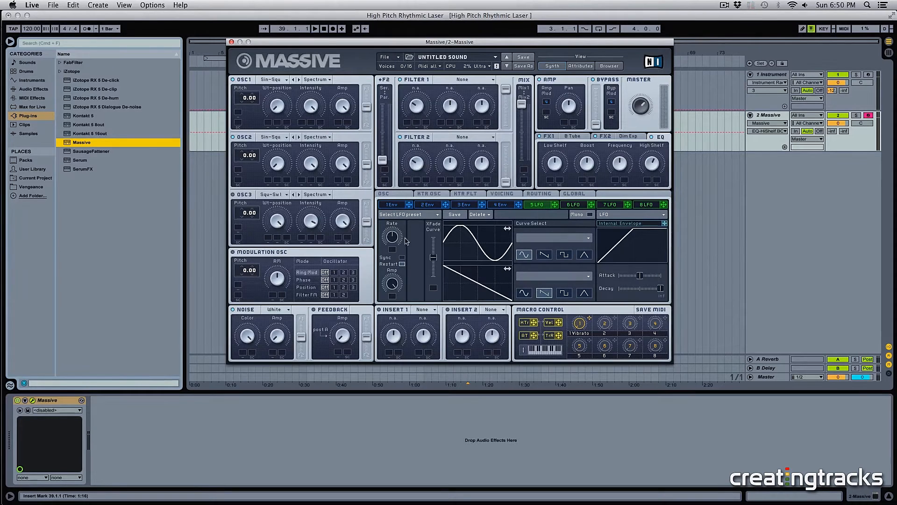
{"action": "left_click", "coordinate": [403, 257]}
{"action": "left_click_drag", "start_coordinate": [433, 258], "coordinate": [438, 216]}
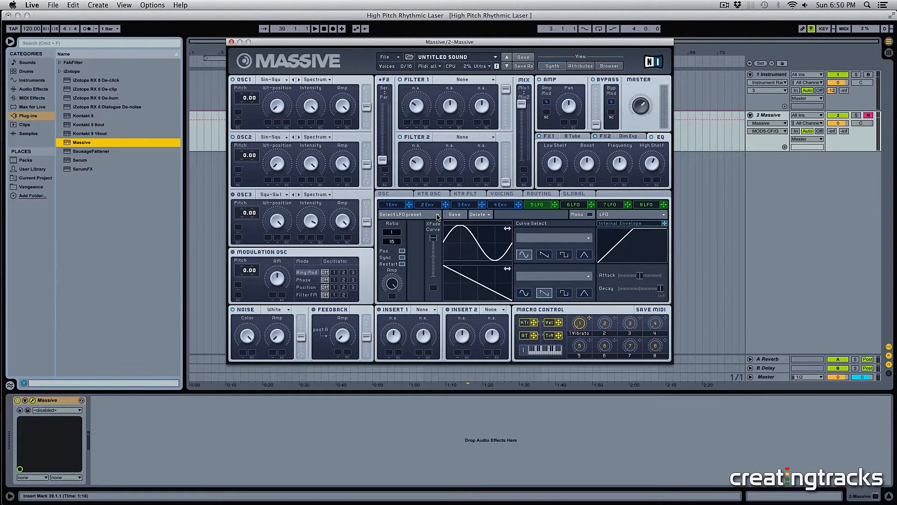
{"action": "left_click", "coordinate": [616, 215]}
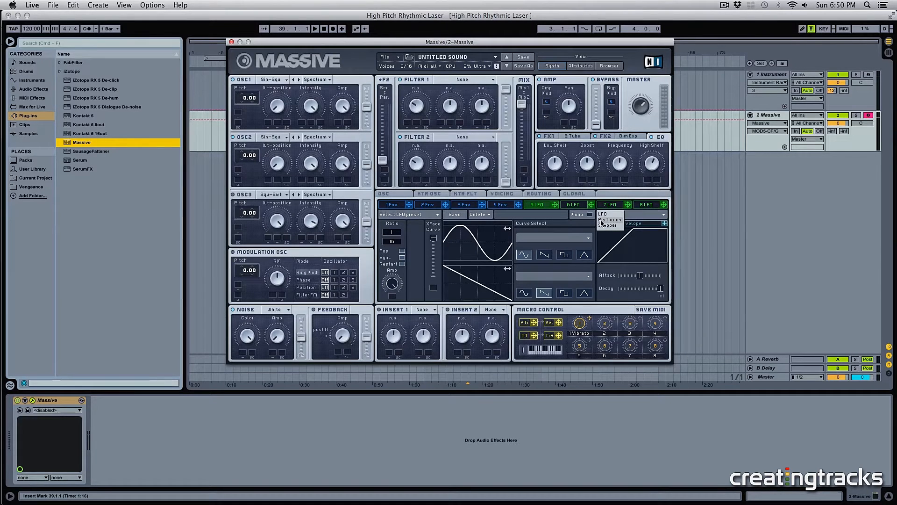
{"action": "left_click", "coordinate": [603, 220]}
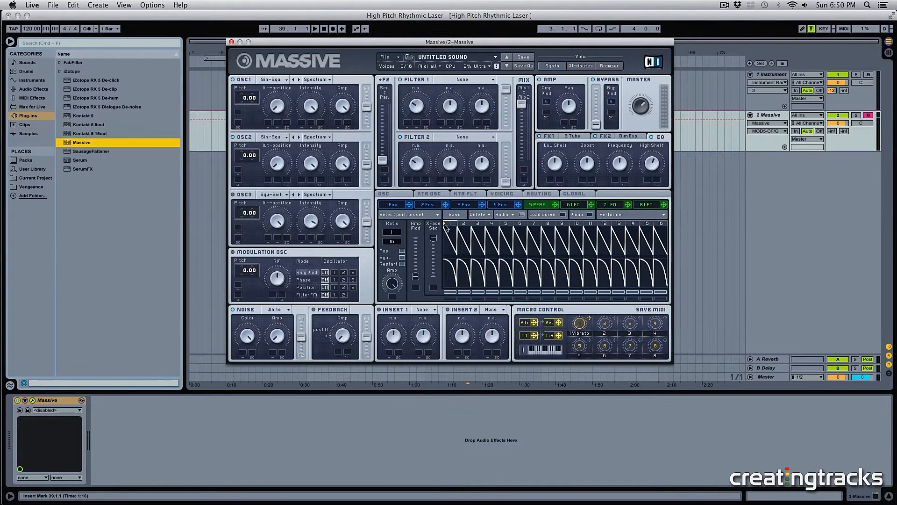
Load a flat curve at the maximum level across all 16 steps of the Performer's upper sequence.
{"action": "left_click", "coordinate": [540, 215]}
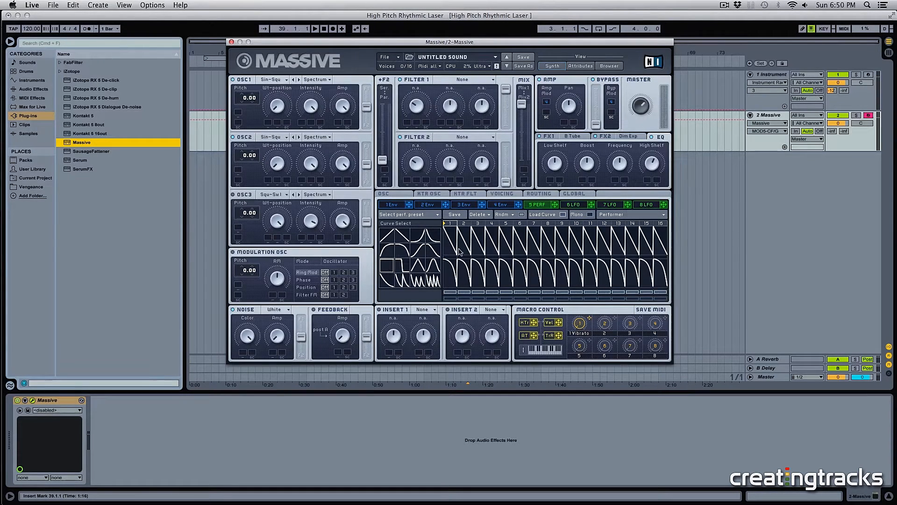
{"action": "left_click_drag", "start_coordinate": [450, 242], "coordinate": [662, 242]}
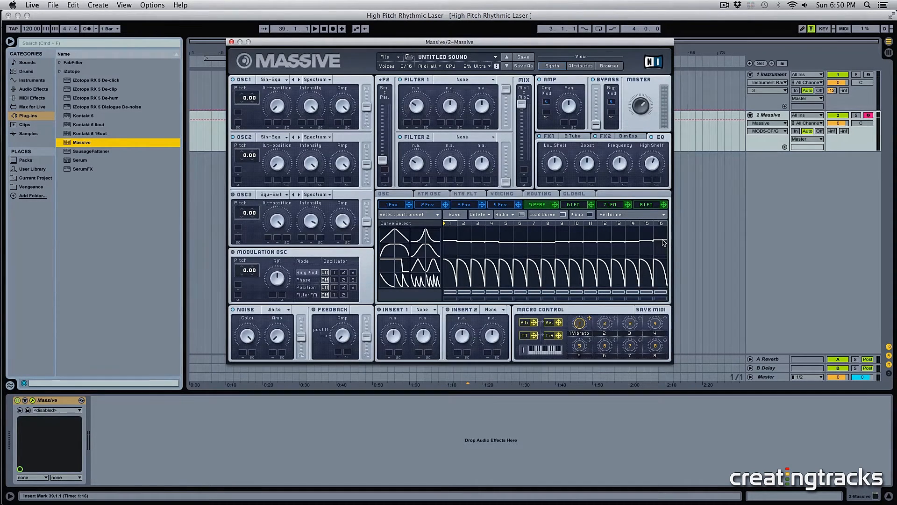
{"action": "mouse_move", "coordinate": [663, 242]}
{"action": "left_mouse_down"}
{"action": "mouse_move", "coordinate": [662, 220]}
{"action": "mouse_move", "coordinate": [436, 215]}
{"action": "mouse_move", "coordinate": [564, 232]}
{"action": "mouse_move", "coordinate": [560, 223]}
{"action": "mouse_move", "coordinate": [440, 214]}
{"action": "left_mouse_up"}
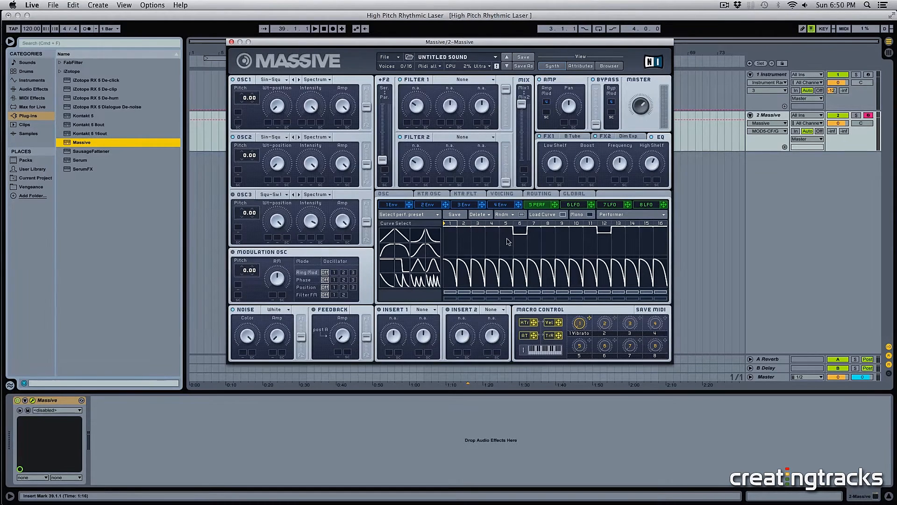
{"action": "mouse_move", "coordinate": [509, 241]}
{"action": "left_mouse_down"}
{"action": "mouse_move", "coordinate": [622, 222]}
{"action": "mouse_move", "coordinate": [464, 216]}
{"action": "left_mouse_up"}
Assign modulator 5 to the pitch of OSC1 and OSC2 with an amount of 12.00.
{"action": "left_click_drag", "start_coordinate": [549, 209], "coordinate": [238, 112]}
{"action": "left_click_drag", "start_coordinate": [555, 204], "coordinate": [256, 161]}
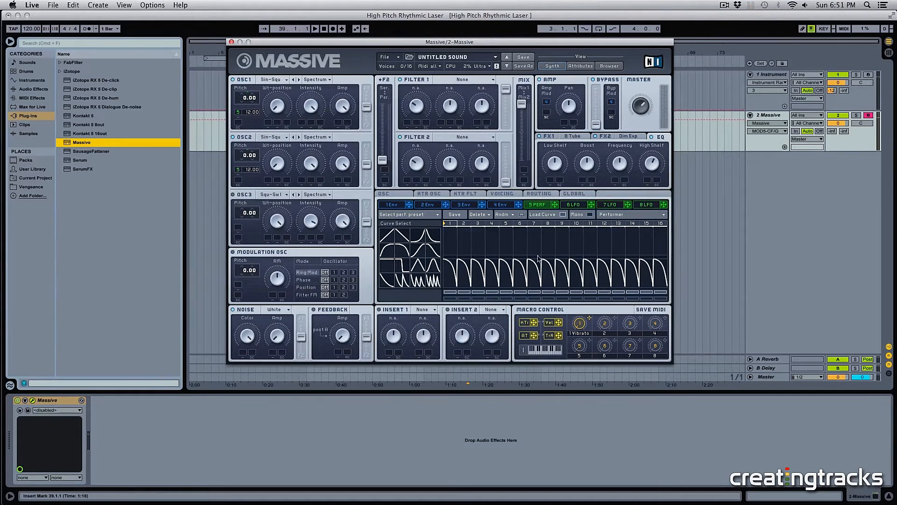
Try lower levels across the 16 steps of the upper sequence while playing a note, and restore the maximum level.
{"action": "left_click", "coordinate": [451, 239]}
{"action": "mouse_move", "coordinate": [456, 239]}
{"action": "left_mouse_down"}
{"action": "mouse_move", "coordinate": [457, 220]}
{"action": "mouse_move", "coordinate": [451, 242]}
{"action": "mouse_move", "coordinate": [452, 231]}
{"action": "mouse_move", "coordinate": [483, 212]}
{"action": "mouse_move", "coordinate": [638, 234]}
{"action": "mouse_move", "coordinate": [570, 214]}
{"action": "mouse_move", "coordinate": [445, 215]}
{"action": "mouse_move", "coordinate": [462, 277]}
{"action": "mouse_move", "coordinate": [705, 285]}
{"action": "mouse_move", "coordinate": [557, 267]}
{"action": "left_mouse_up"}
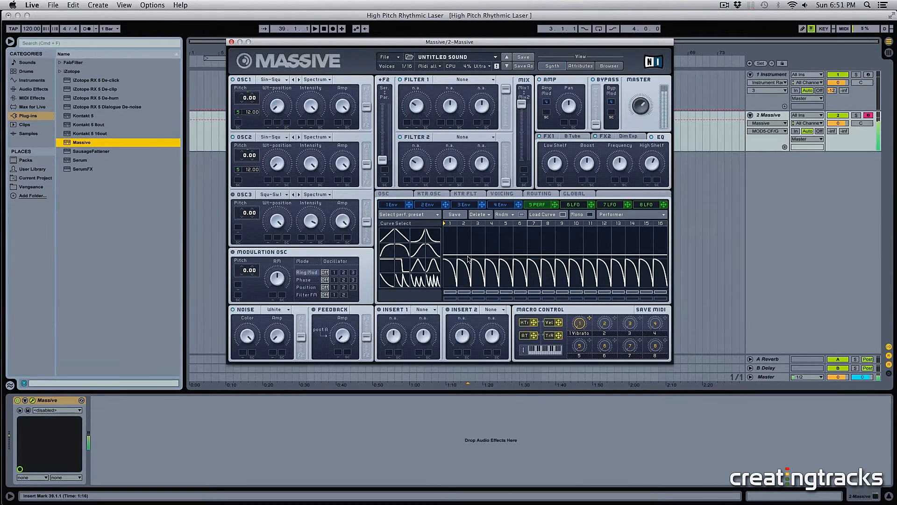
{"action": "left_click_drag", "start_coordinate": [445, 224], "coordinate": [663, 222]}
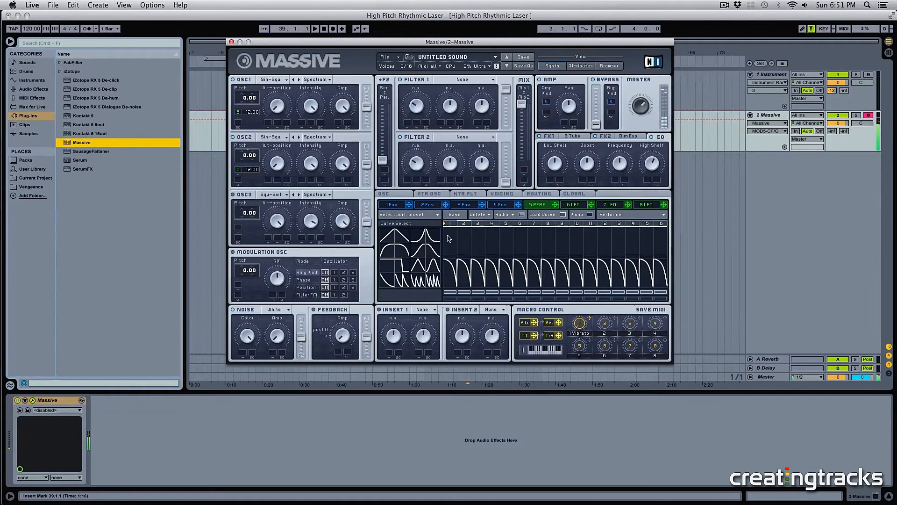
{"action": "mouse_move", "coordinate": [446, 251]}
{"action": "left_mouse_down"}
{"action": "mouse_move", "coordinate": [675, 228]}
{"action": "mouse_move", "coordinate": [445, 222]}
{"action": "left_mouse_up"}
{"action": "left_click_drag", "start_coordinate": [653, 218], "coordinate": [508, 224]}
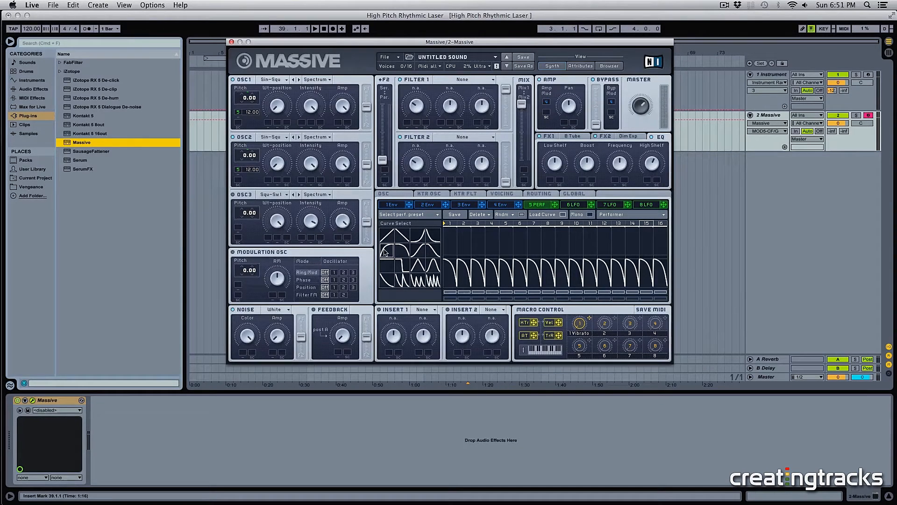
Load the rounded rising curve into step 1 of the Performer's upper sequence.
{"action": "left_click_drag", "start_coordinate": [457, 246], "coordinate": [454, 233]}
{"action": "left_click", "coordinate": [542, 215]}
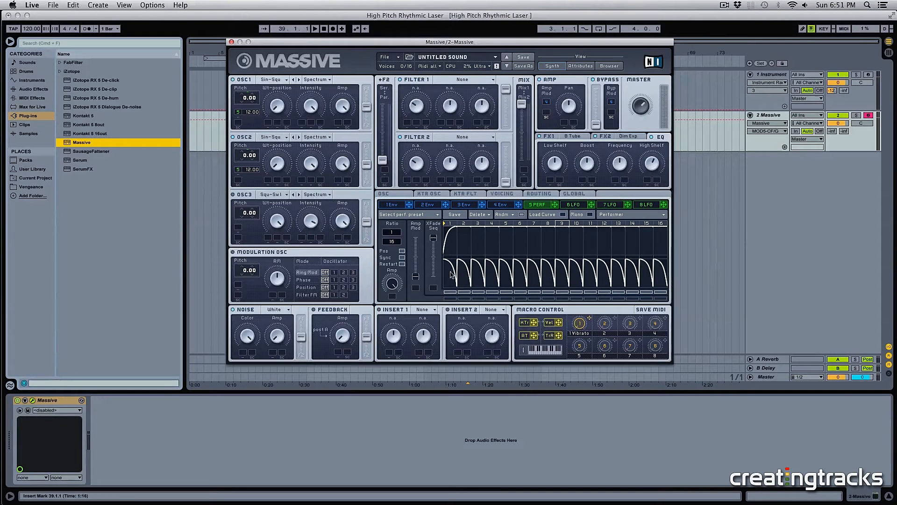
Fill all 16 steps of the lower sequence with the rounded rising curve, and set XFade Seq fully to the upper sequence.
{"action": "left_click_drag", "start_coordinate": [434, 239], "coordinate": [434, 297]}
{"action": "left_click", "coordinate": [541, 215]}
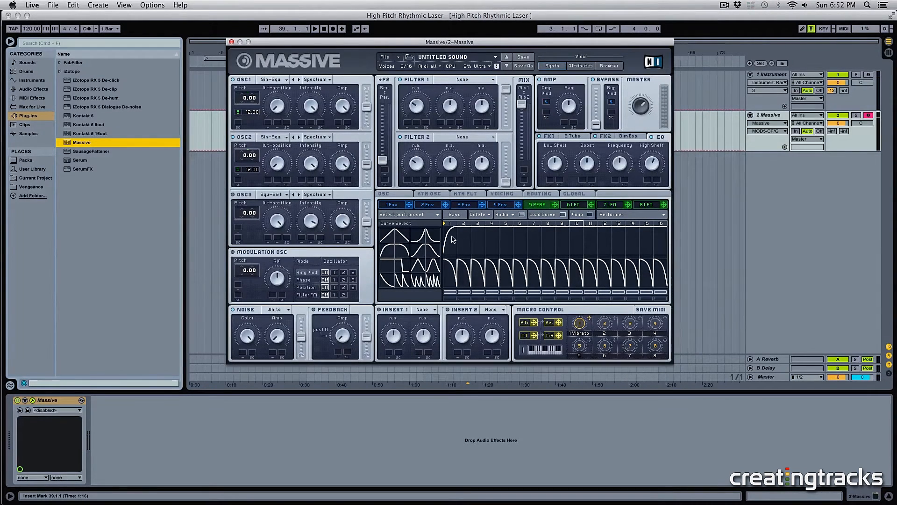
{"action": "left_click", "coordinate": [387, 251]}
{"action": "mouse_move", "coordinate": [449, 279]}
{"action": "left_mouse_down"}
{"action": "mouse_move", "coordinate": [668, 276]}
{"action": "mouse_move", "coordinate": [653, 260]}
{"action": "mouse_move", "coordinate": [447, 252]}
{"action": "left_mouse_up"}
{"action": "left_click", "coordinate": [545, 215]}
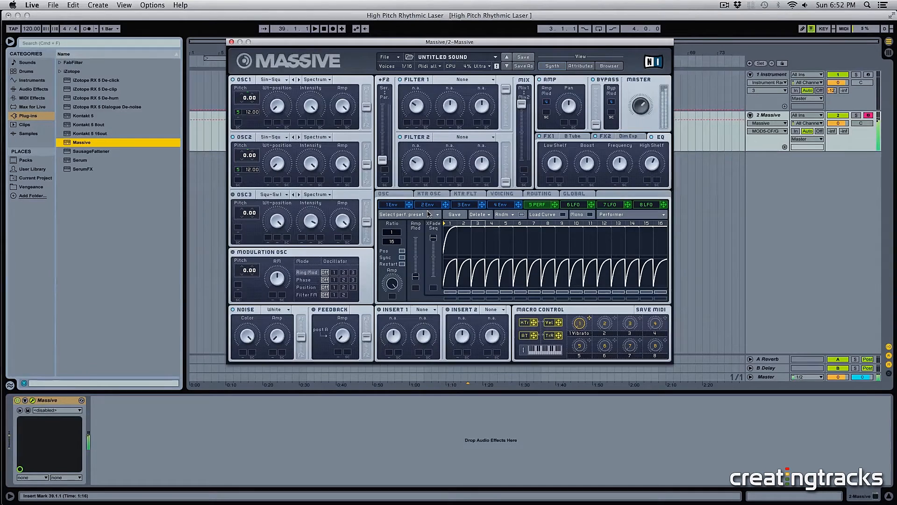
{"action": "left_click_drag", "start_coordinate": [434, 280], "coordinate": [442, 220]}
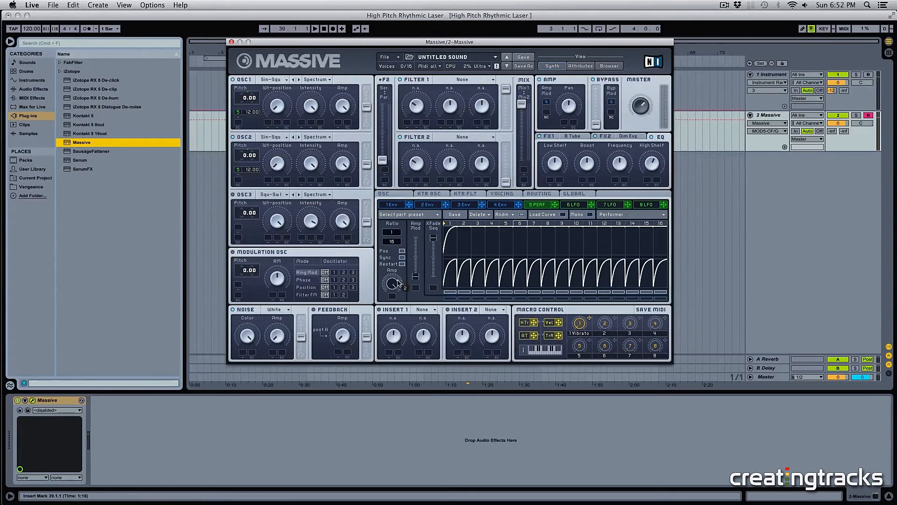
Assign macro 2 to the Performer's Amp and macro 3 to XFade Seq, and rename macro 2 as AMP.
{"action": "left_click_drag", "start_coordinate": [396, 295], "coordinate": [393, 296]}
{"action": "left_click_drag", "start_coordinate": [643, 322], "coordinate": [445, 329]}
{"action": "left_click", "coordinate": [629, 324]}
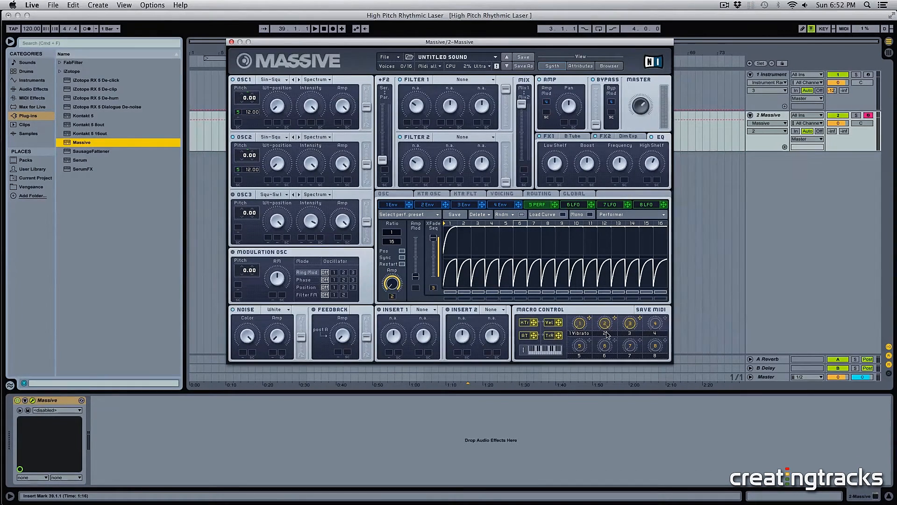
{"action": "left_click", "coordinate": [606, 332]}
{"action": "type", "text": "AMP"}
Audition the sound while varying the AMP macro and macro 3.
{"action": "mouse_move", "coordinate": [630, 325]}
{"action": "left_mouse_down"}
{"action": "mouse_move", "coordinate": [633, 258]}
{"action": "mouse_move", "coordinate": [617, 328]}
{"action": "left_mouse_up"}
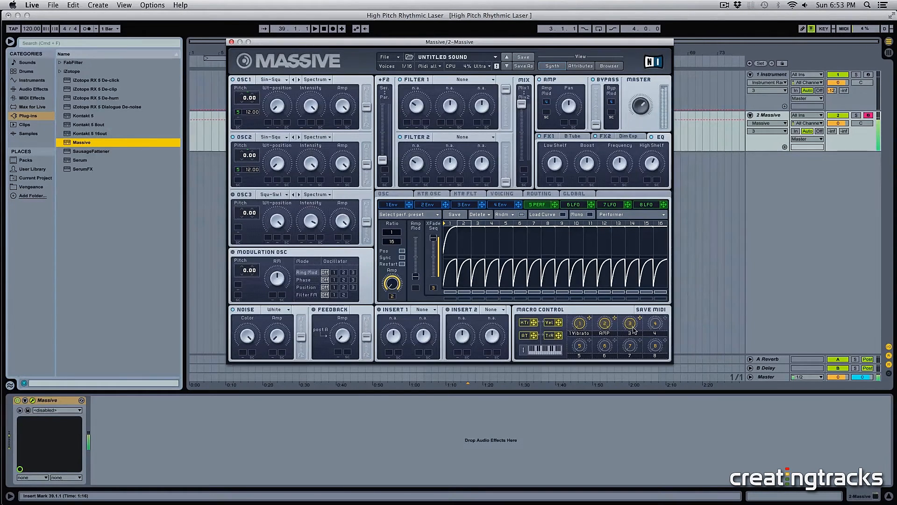
{"action": "left_click", "coordinate": [605, 324]}
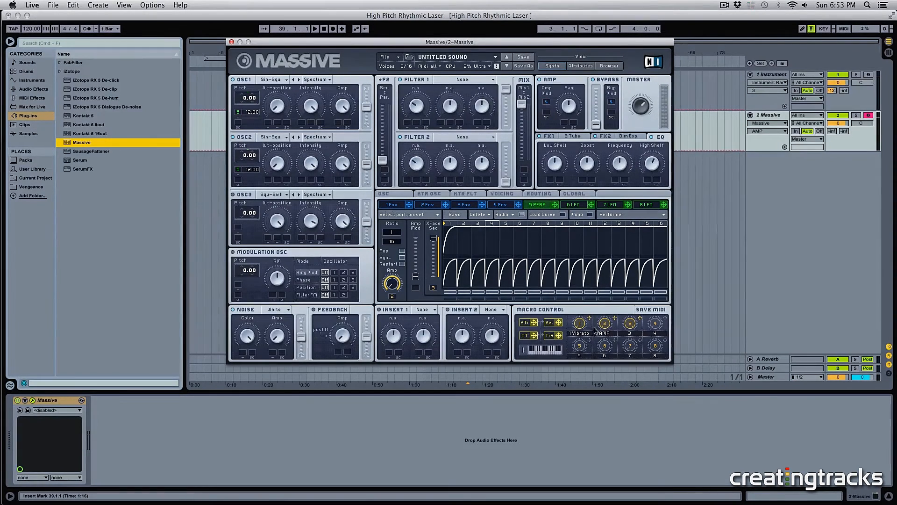
{"action": "left_click_drag", "start_coordinate": [604, 325], "coordinate": [617, 260]}
{"action": "left_click", "coordinate": [630, 323]}
Set the Massive track's A Reverb send to -10.
{"action": "left_click_drag", "start_coordinate": [832, 131], "coordinate": [833, 136]}
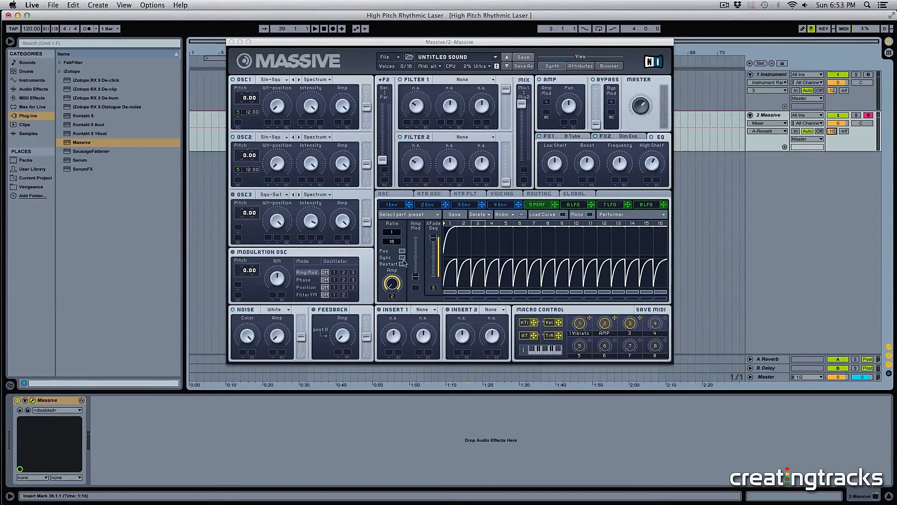
Add the Saturator preset A Bit Warmer from the audio effects after Massive on the Massive track.
{"action": "left_click", "coordinate": [46, 90]}
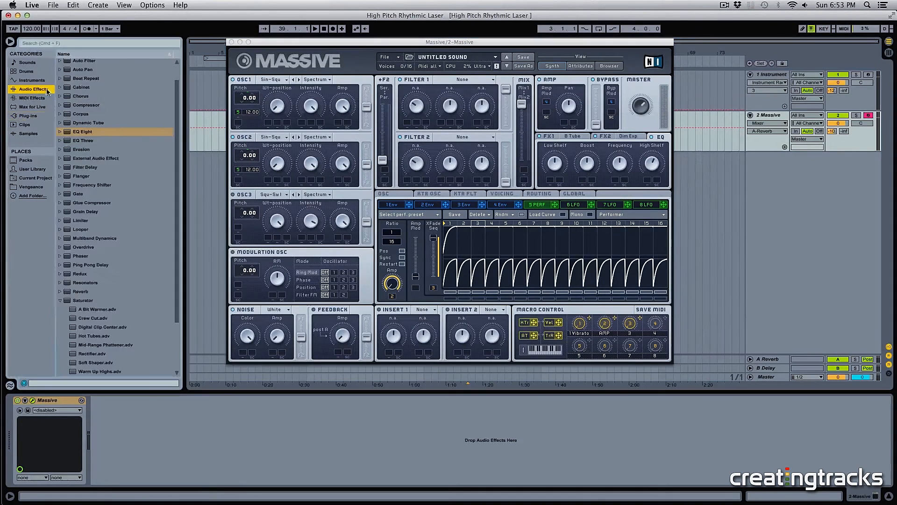
{"action": "scroll", "coordinate": [76, 242], "scroll_direction": "down", "scroll_amount": 3}
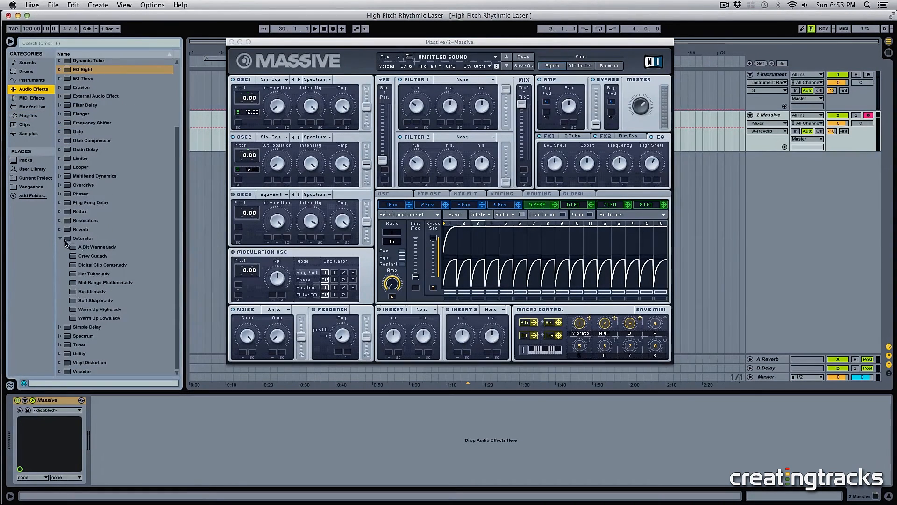
{"action": "left_click_drag", "start_coordinate": [77, 247], "coordinate": [234, 416]}
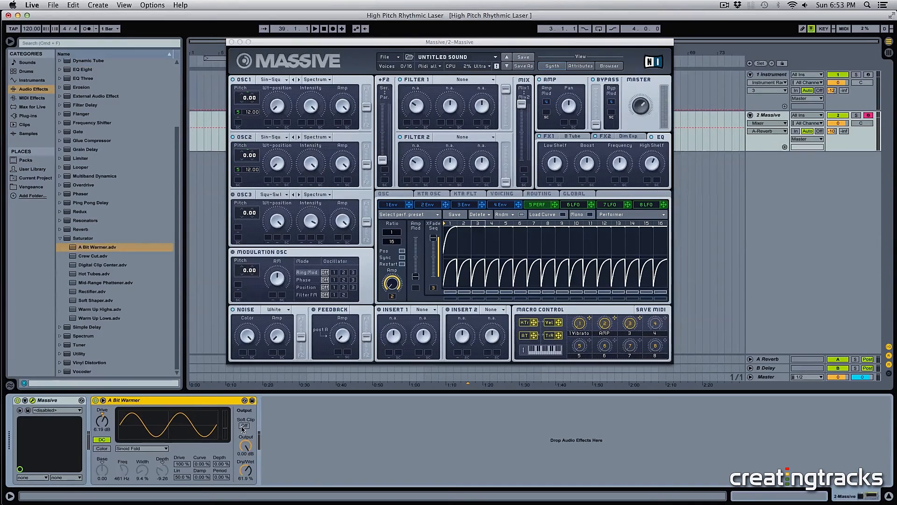
Enable Soft Clip and Color on the Saturator, choose the Soft Sine curve and set Dry/Wet to 15%.
{"action": "left_click", "coordinate": [243, 427]}
{"action": "left_click", "coordinate": [103, 449]}
{"action": "left_click", "coordinate": [141, 448]}
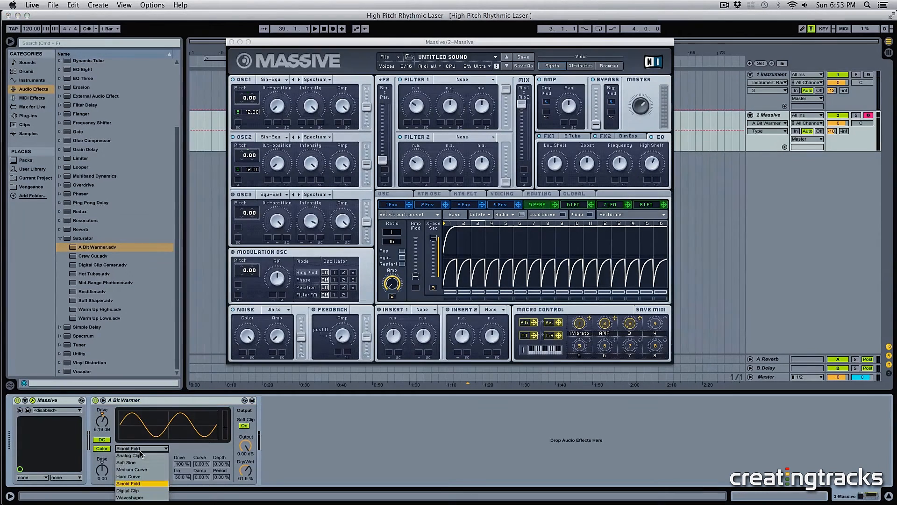
{"action": "left_click", "coordinate": [143, 466]}
{"action": "left_click", "coordinate": [246, 470]}
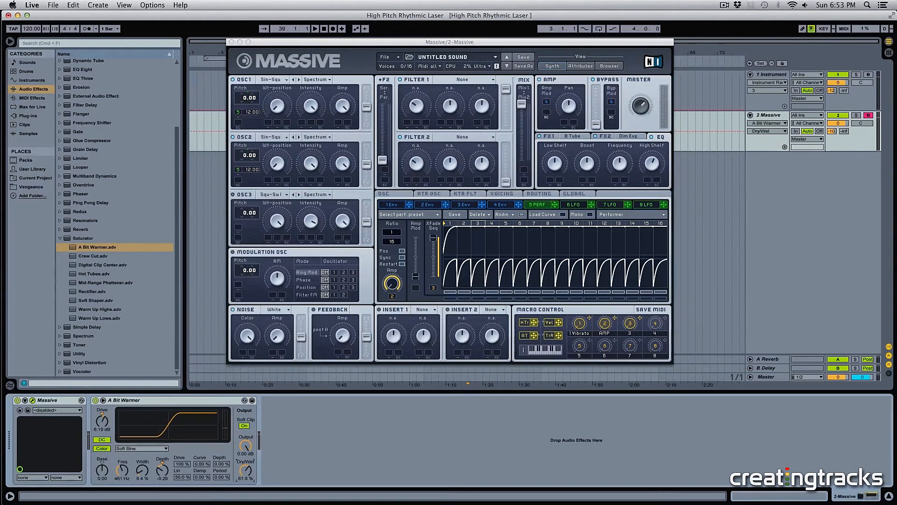
{"action": "key", "text": "Return"}
Compare the sound with the Saturator off and on, and audition notes while varying the AMP macro and macro 3.
{"action": "left_click", "coordinate": [95, 400]}
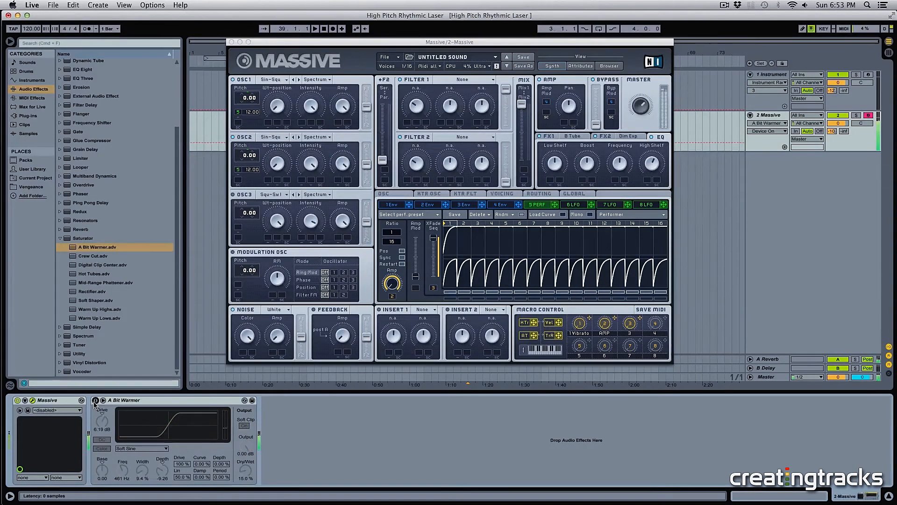
{"action": "left_click", "coordinate": [96, 400]}
{"action": "left_click", "coordinate": [636, 302]}
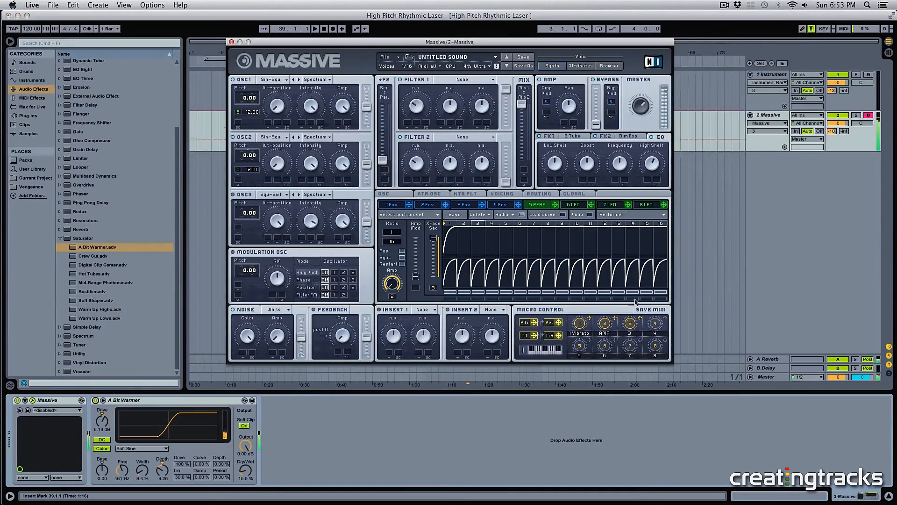
{"action": "left_click", "coordinate": [629, 324]}
{"action": "left_click", "coordinate": [604, 326]}
{"action": "key", "text": "z"}
{"action": "left_click_drag", "start_coordinate": [601, 316], "coordinate": [608, 345]}
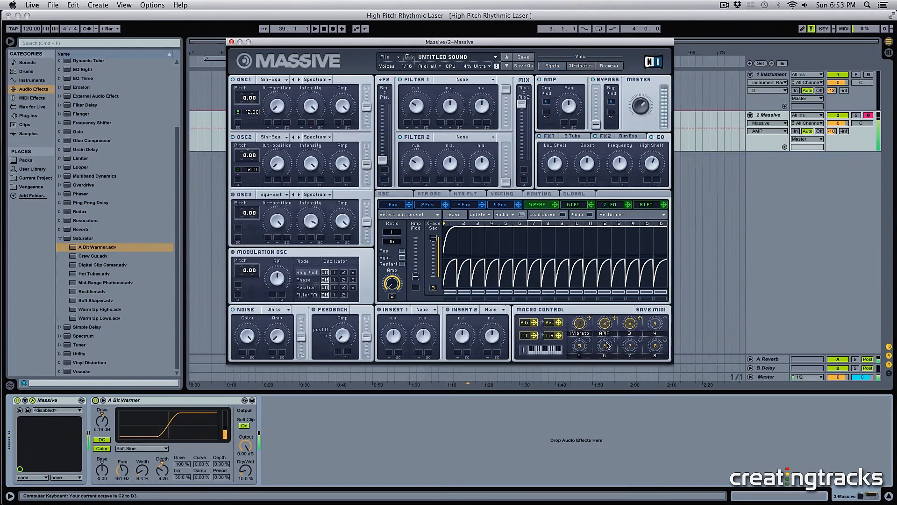
{"action": "key", "text": "x"}
{"action": "key", "text": "x"}
{"action": "key", "text": "a"}
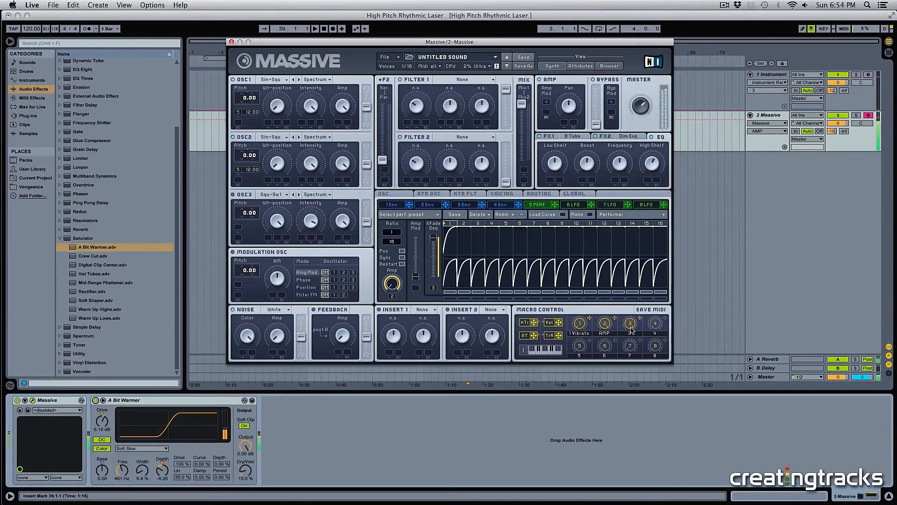
{"action": "key", "text": "a"}
{"action": "key", "text": "a"}
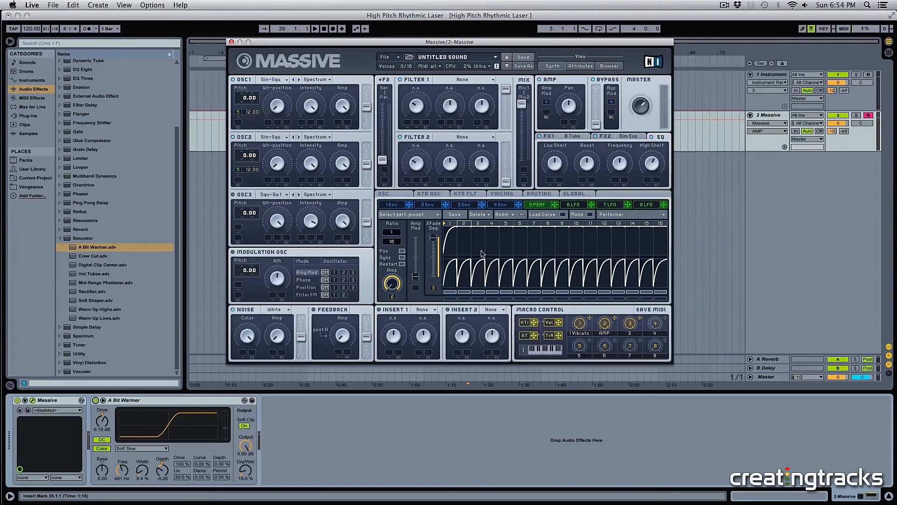
Load a steep falling curve into all 16 steps of the Performer's lower sequence.
{"action": "left_click", "coordinate": [542, 215]}
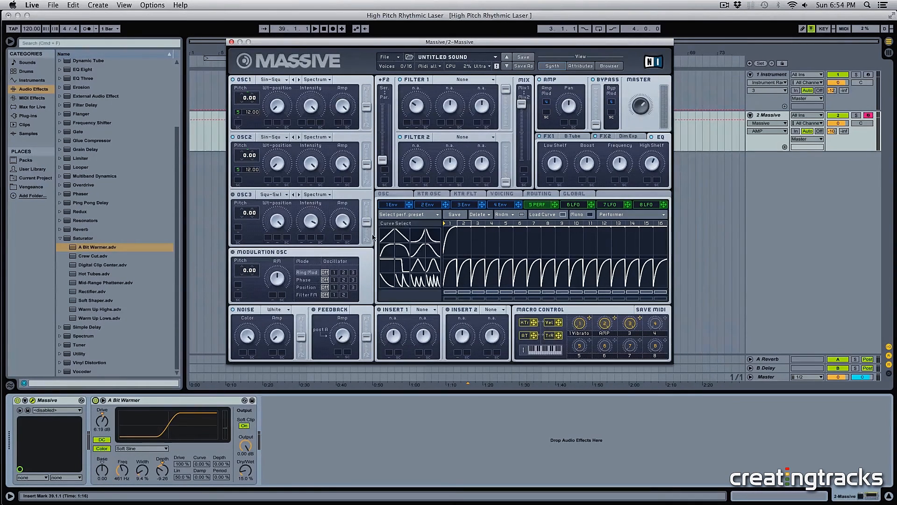
{"action": "left_click", "coordinate": [431, 240]}
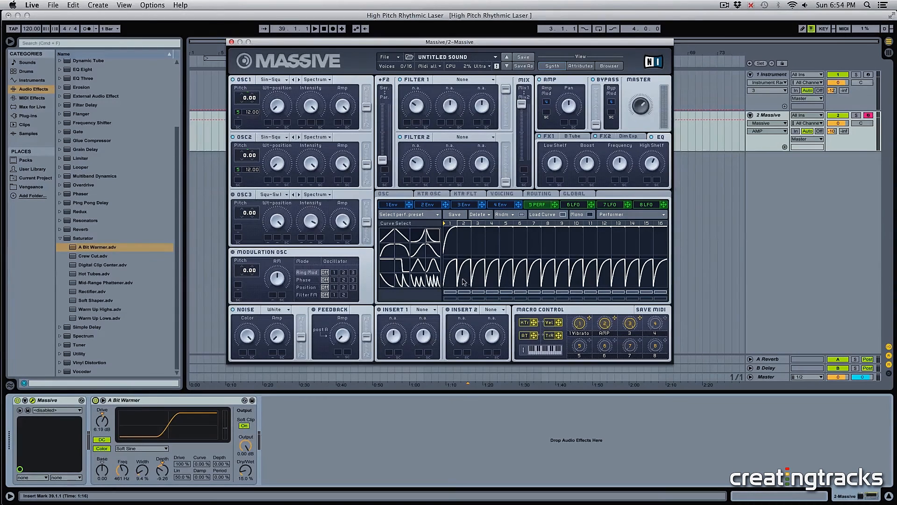
{"action": "mouse_move", "coordinate": [465, 281]}
{"action": "left_mouse_down"}
{"action": "mouse_move", "coordinate": [466, 273]}
{"action": "mouse_move", "coordinate": [573, 262]}
{"action": "mouse_move", "coordinate": [694, 258]}
{"action": "left_mouse_up"}
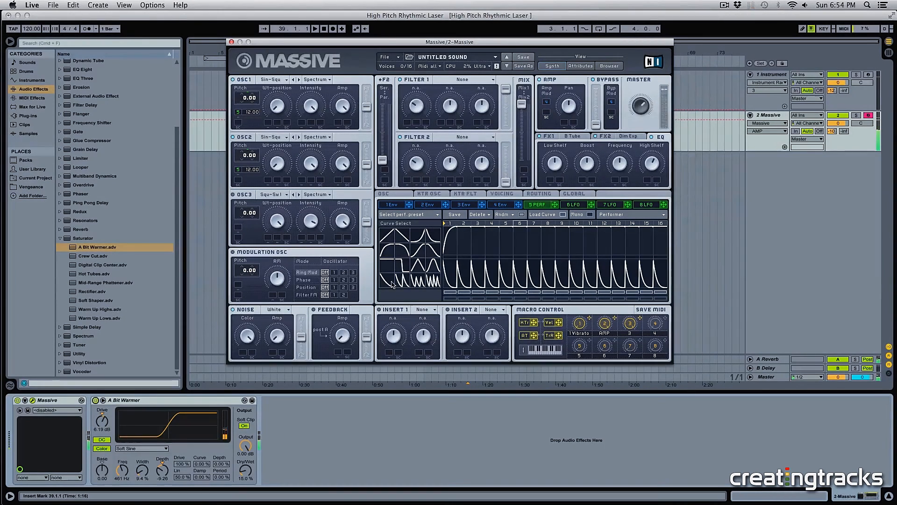
Replace steps 1 to 6 of the lower sequence with the rounded rising curve on odd steps and a flat full-level curve on even steps.
{"action": "left_click", "coordinate": [451, 228]}
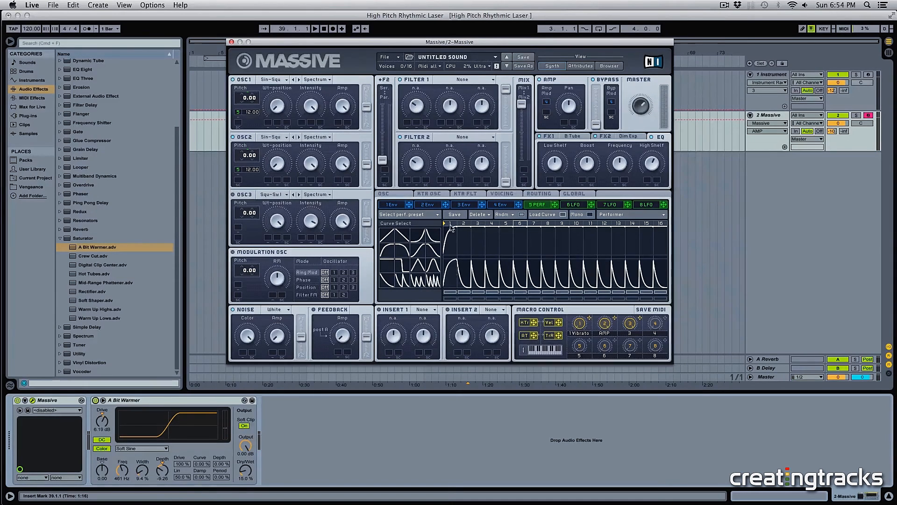
{"action": "left_click", "coordinate": [386, 267]}
{"action": "left_click", "coordinate": [463, 277]}
{"action": "left_click", "coordinate": [387, 251]}
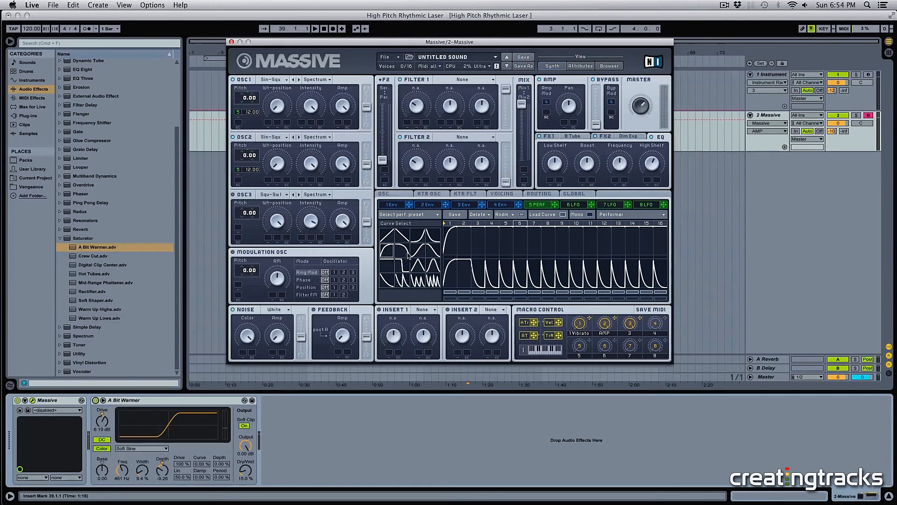
{"action": "left_click", "coordinate": [480, 275]}
{"action": "left_click", "coordinate": [494, 275]}
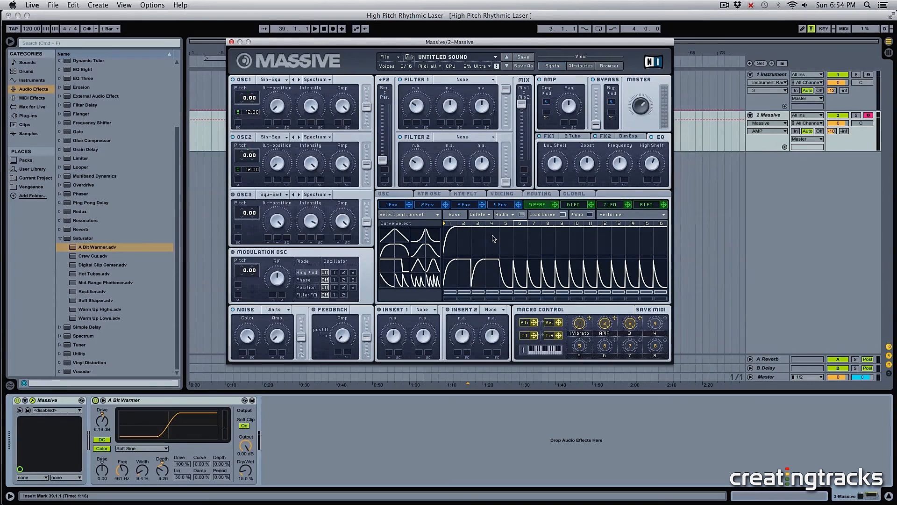
{"action": "left_click", "coordinate": [507, 275]}
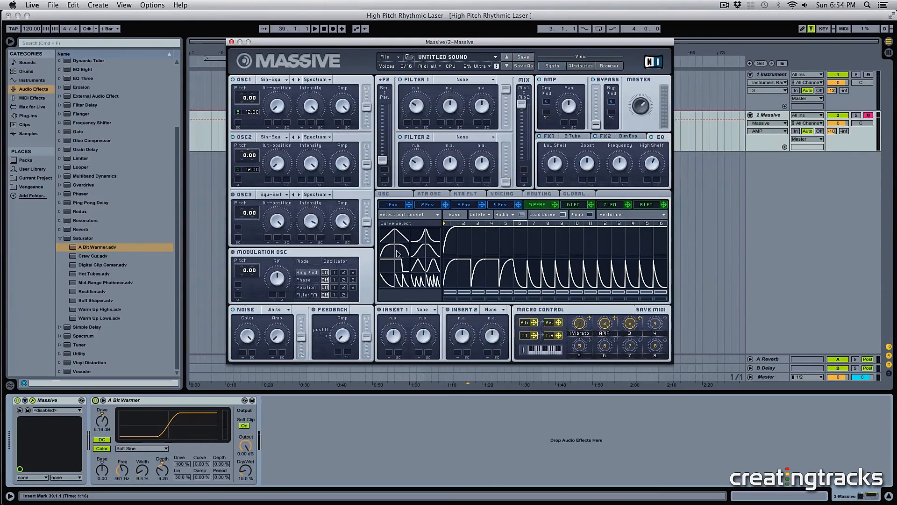
{"action": "left_click", "coordinate": [524, 286]}
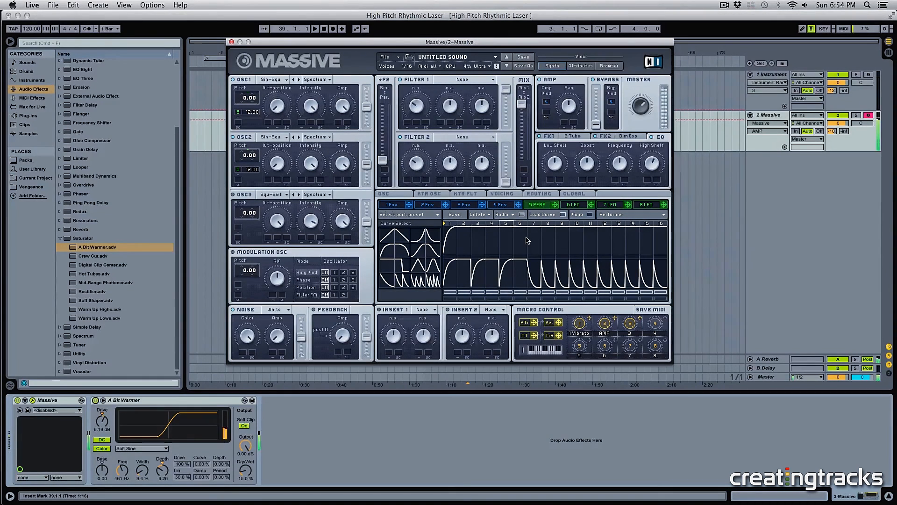